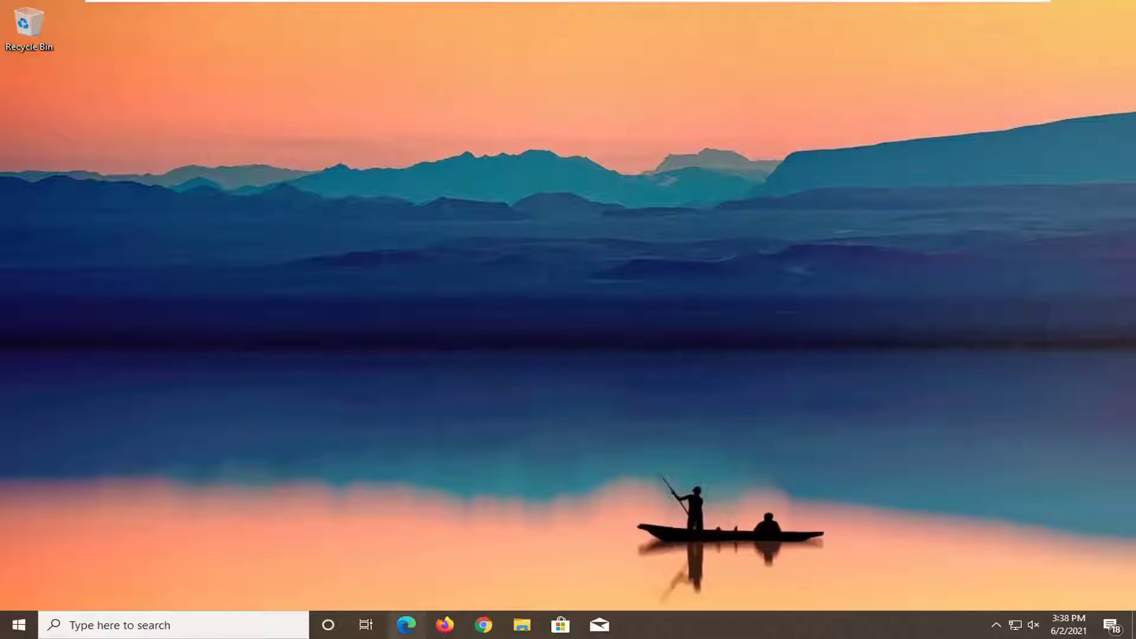
- Open Chrome maximized, go to google.com, and search 'visual c++ 2015 redistributable 2019'
{"action": "left_click", "coordinate": [485, 625]}
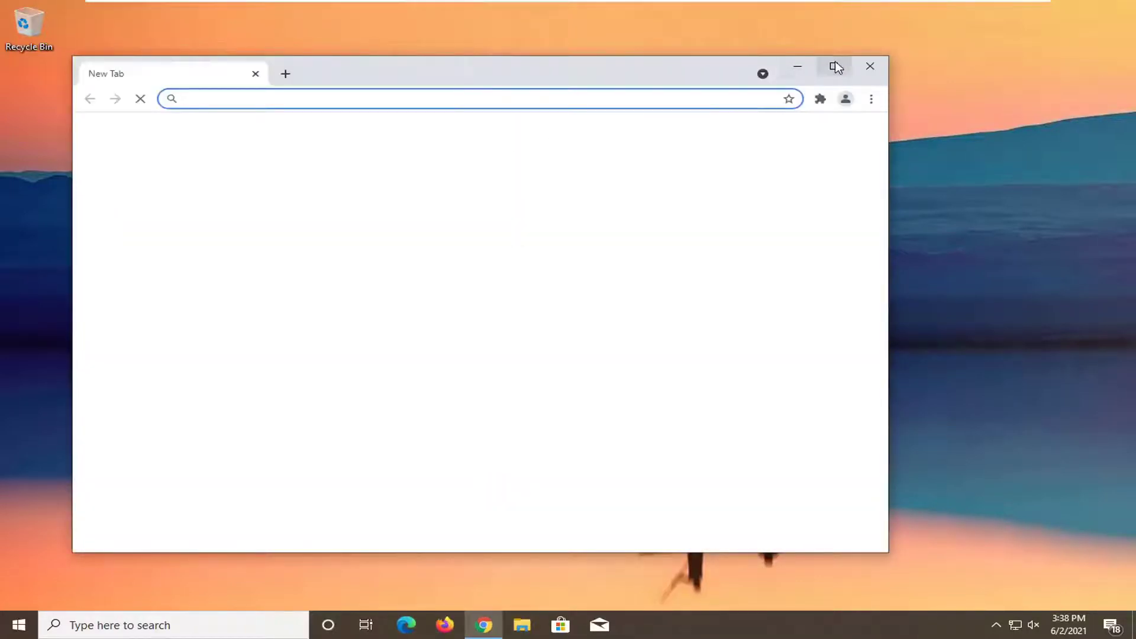
{"action": "left_click", "coordinate": [835, 67]}
{"action": "type", "text": "goo"}
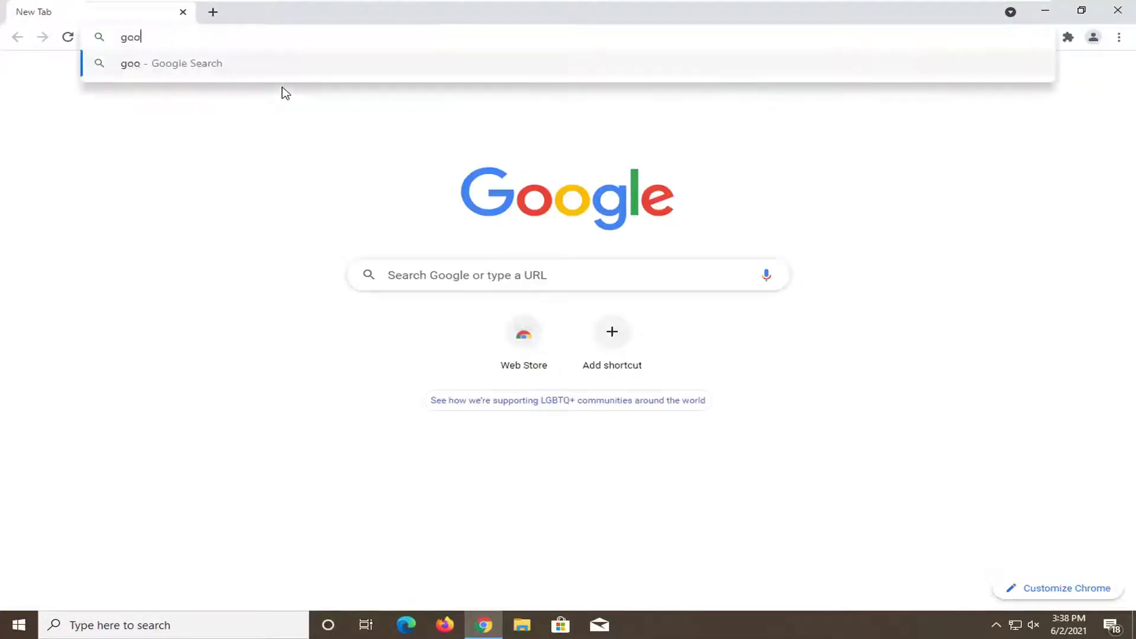
{"action": "type", "text": "gle.com"}
{"action": "key", "text": "Return"}
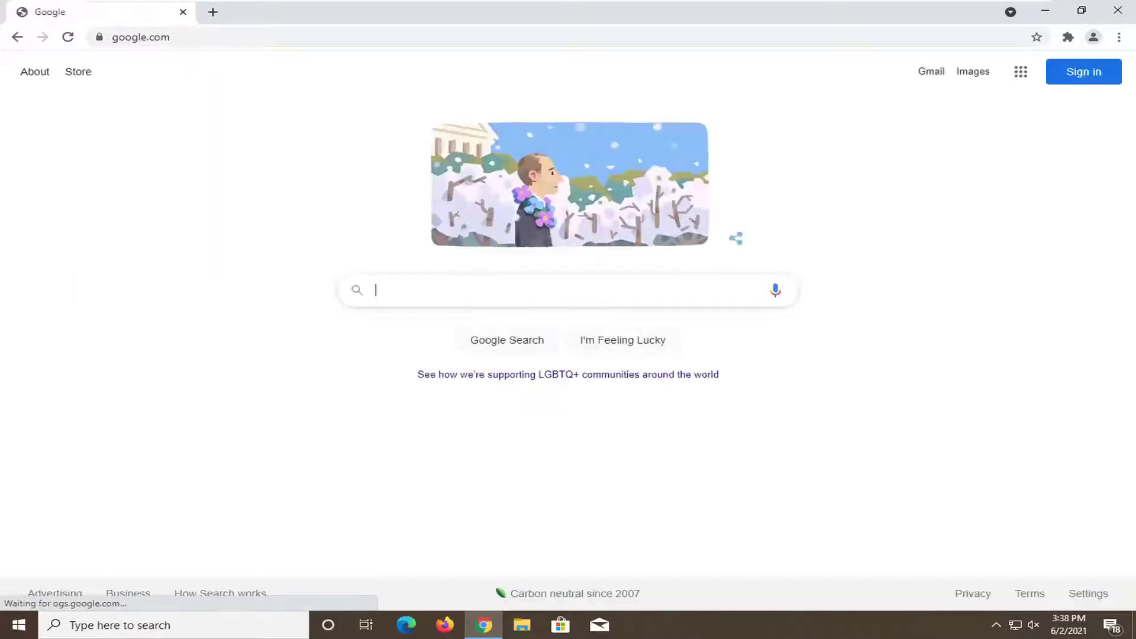
{"action": "type", "text": "visual c++ "}
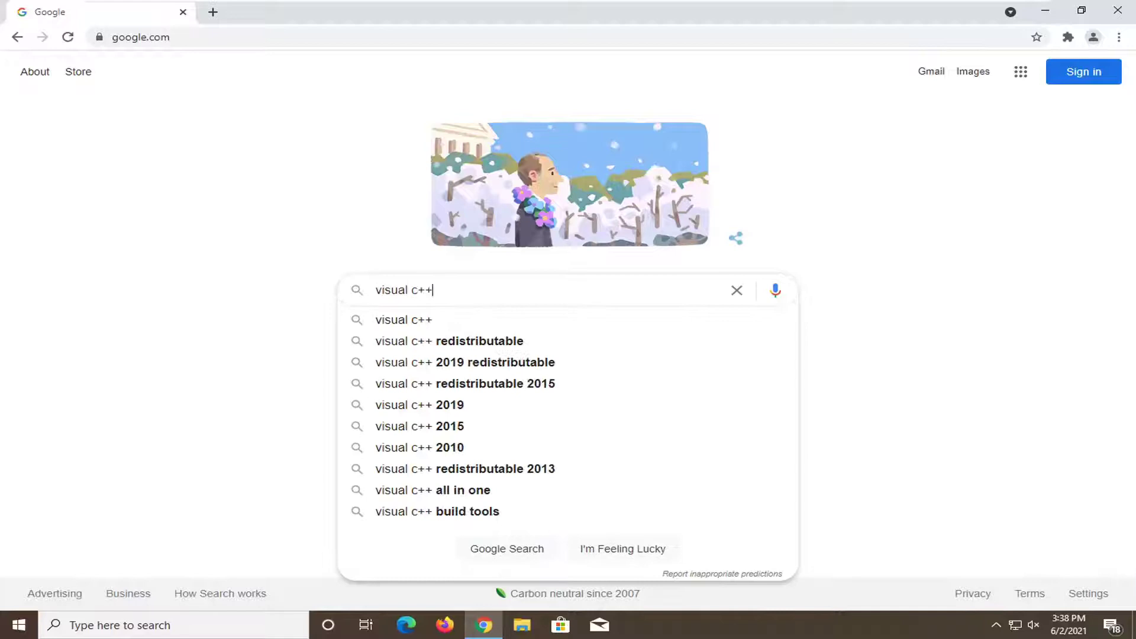
{"action": "type", "text": "2015"}
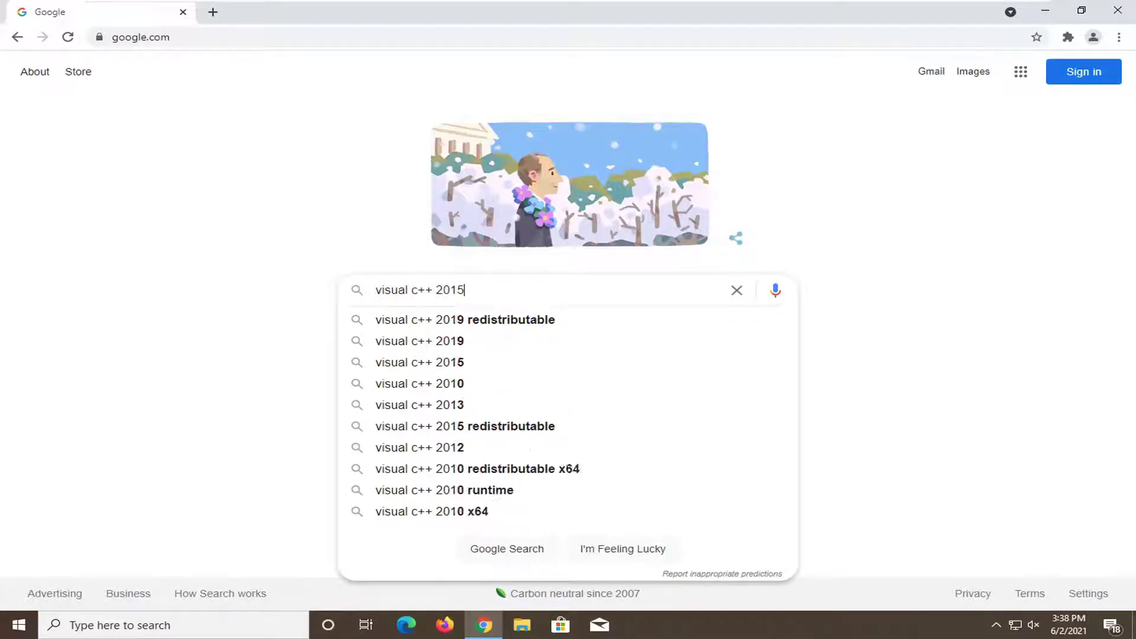
{"action": "type", "text": "-2019 red"}
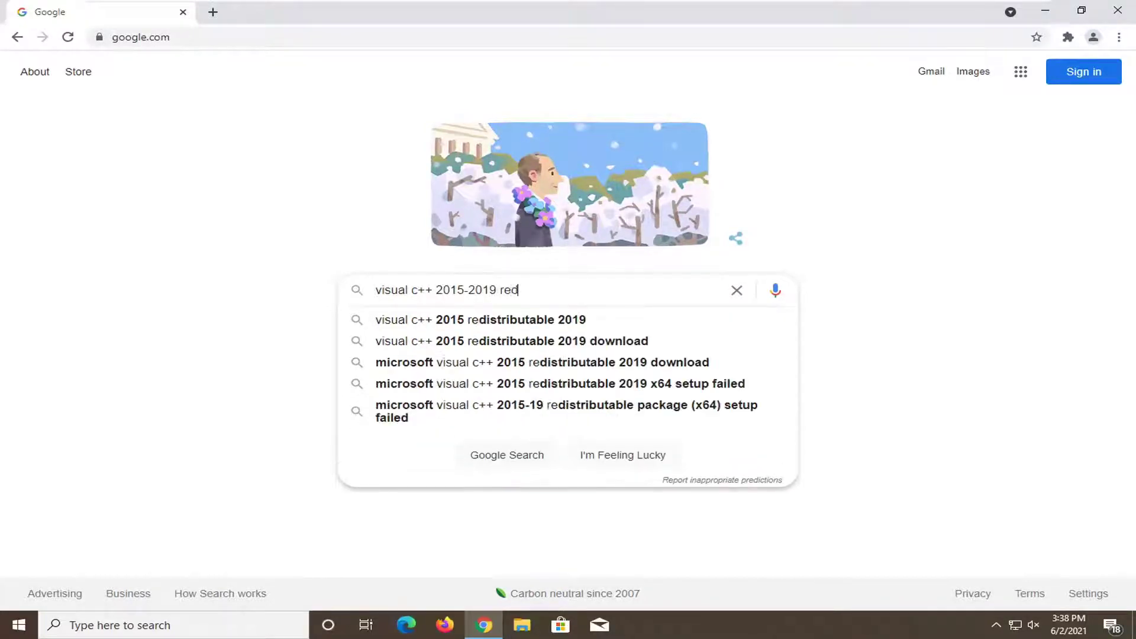
{"action": "type", "text": "istr"}
{"action": "key", "text": "Down"}
{"action": "key", "text": "Return"}
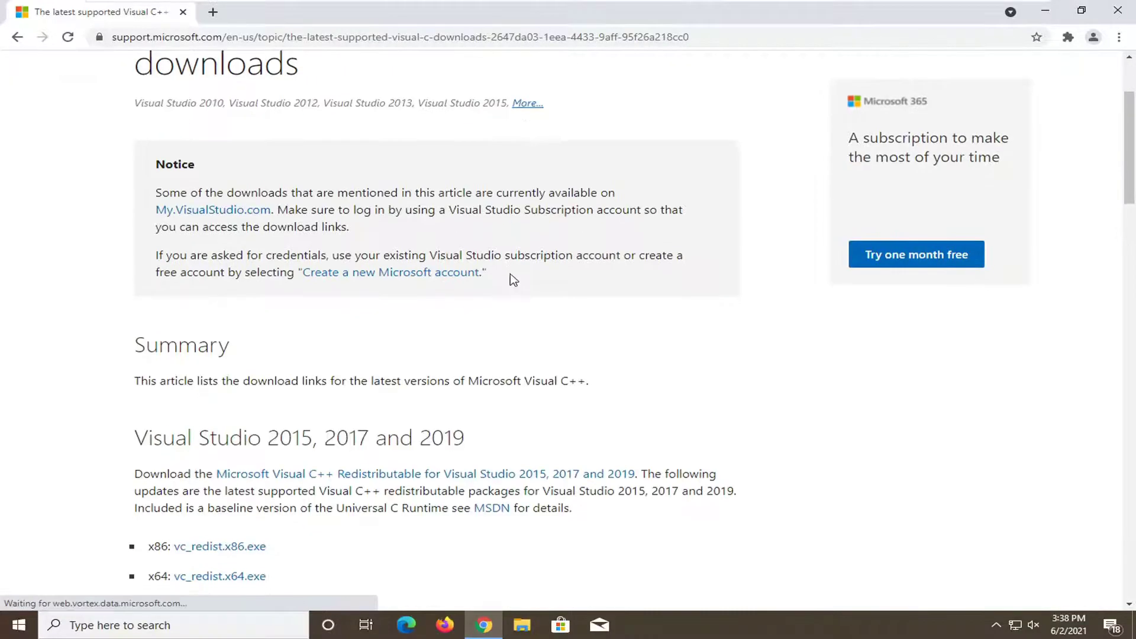
{"action": "scroll", "coordinate": [487, 281], "scroll_direction": "down", "scroll_amount": 2}
{"action": "scroll", "coordinate": [487, 281], "scroll_direction": "down", "scroll_amount": 1}
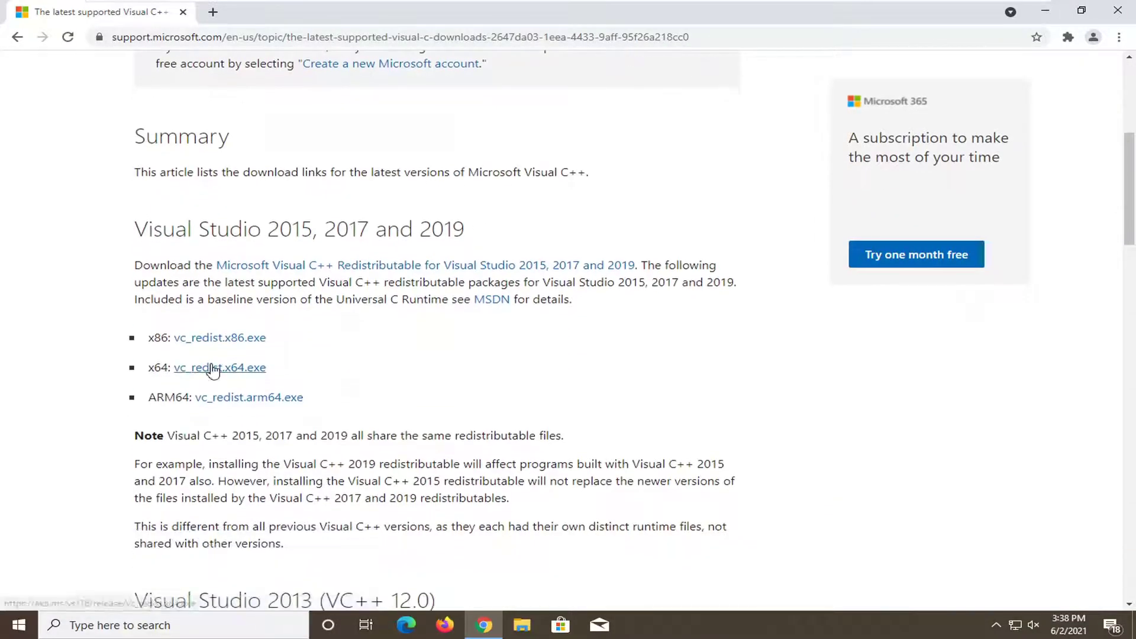
- Highlight the x86 and x64 download lines in the Visual Studio 2015, 2017 and 2019 section
{"action": "left_click_drag", "start_coordinate": [148, 367], "coordinate": [170, 367]}
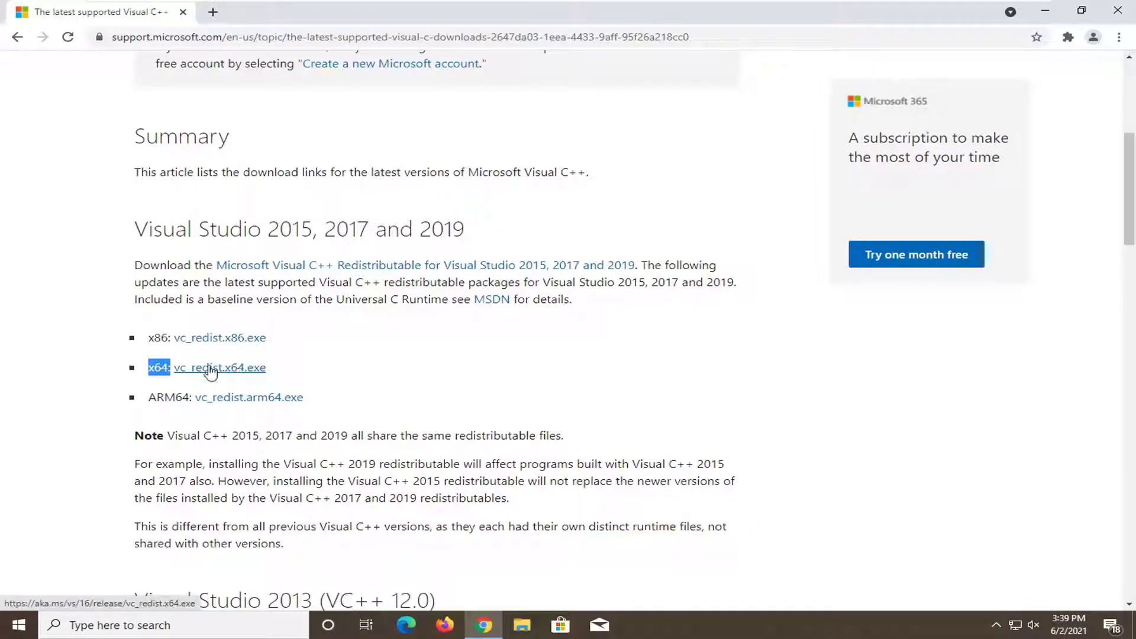
{"action": "left_click_drag", "start_coordinate": [147, 338], "coordinate": [169, 338]}
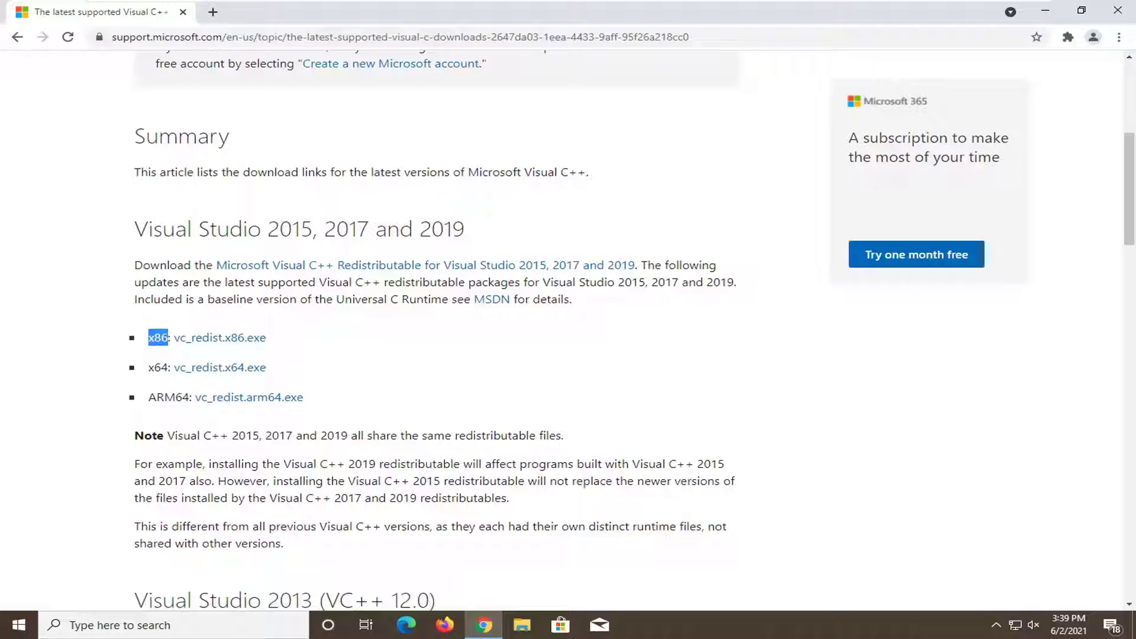
{"action": "left_click_drag", "start_coordinate": [148, 367], "coordinate": [168, 368]}
{"action": "left_click_drag", "start_coordinate": [266, 367], "coordinate": [147, 368]}
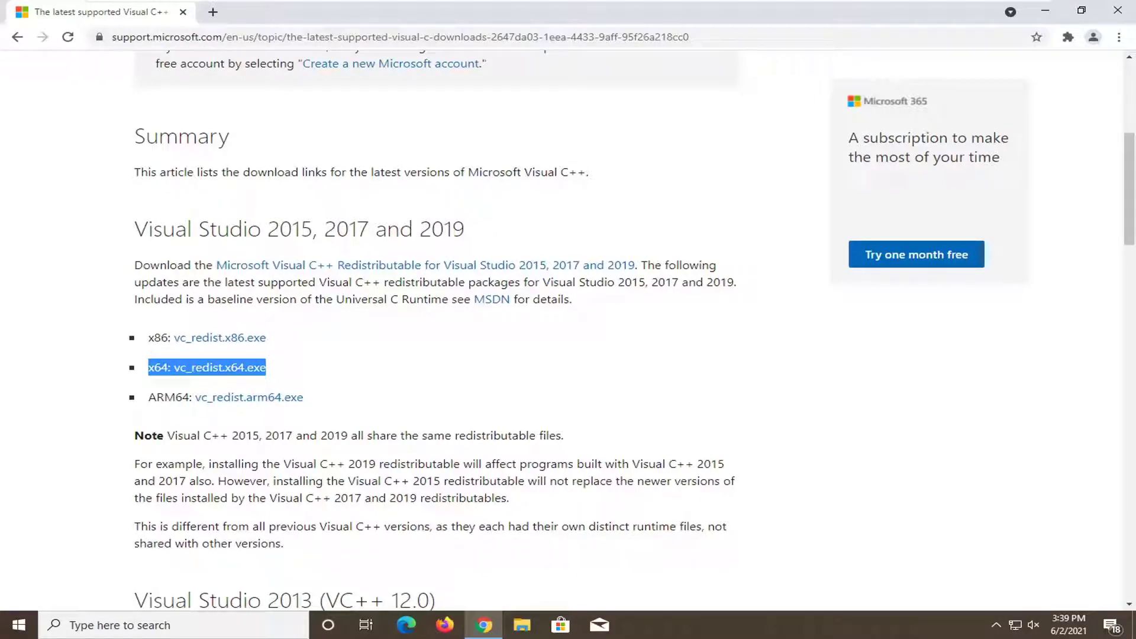
{"action": "left_click_drag", "start_coordinate": [149, 337], "coordinate": [168, 337]}
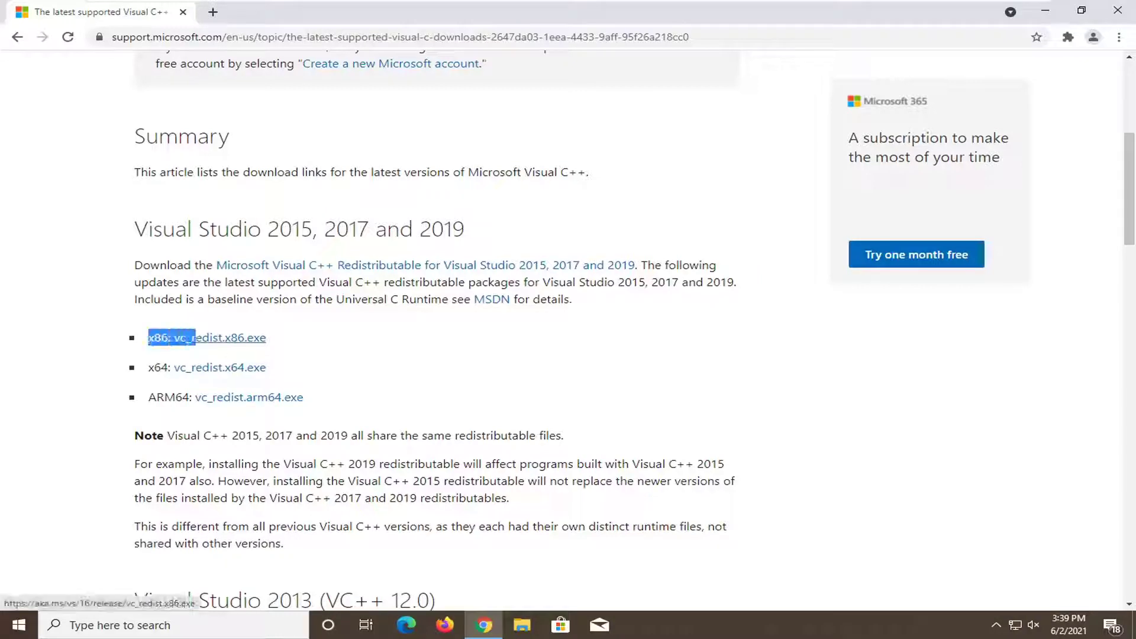
- Download vc_redist.x86.exe, minimize Chrome, and run the installer past the security warning
{"action": "left_click", "coordinate": [227, 337]}
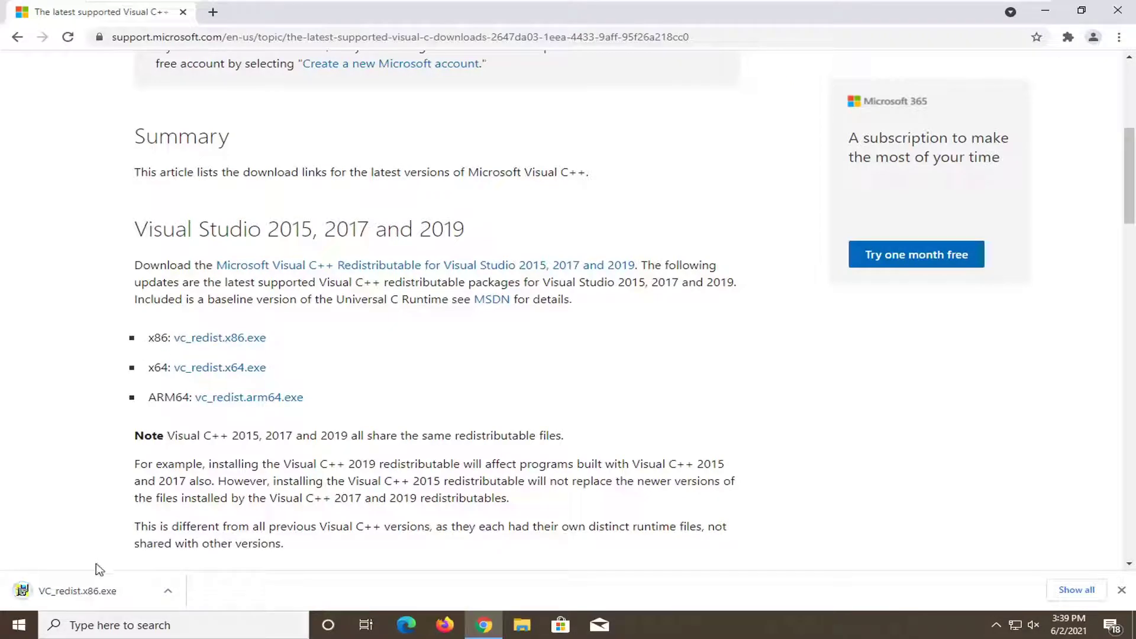
{"action": "left_click", "coordinate": [87, 592]}
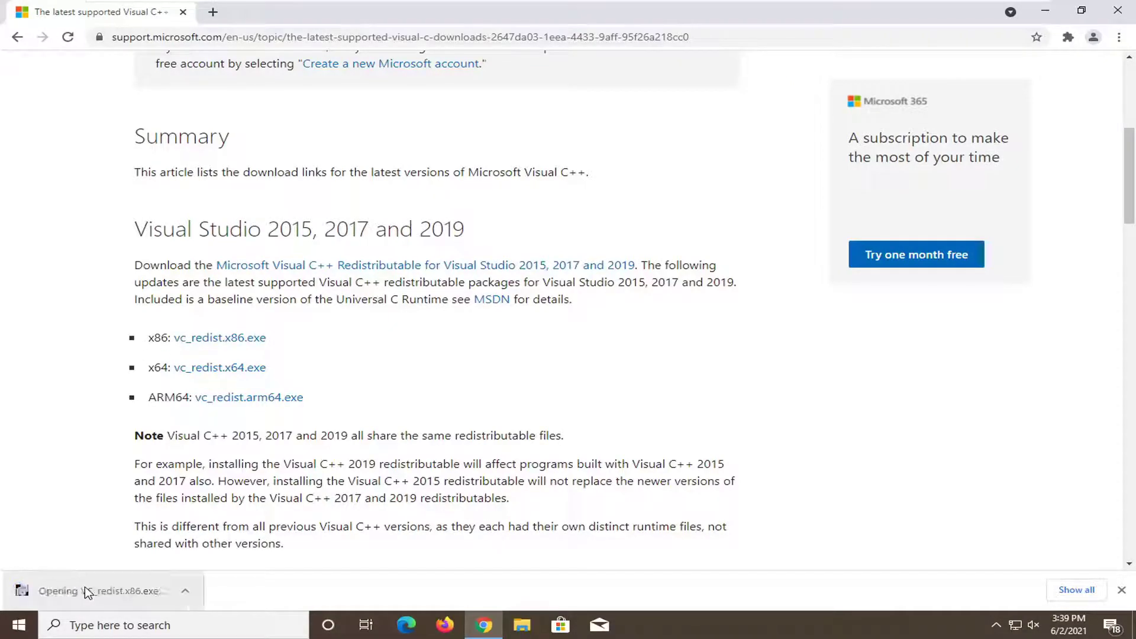
{"action": "left_click", "coordinate": [1045, 11]}
{"action": "left_click", "coordinate": [620, 326]}
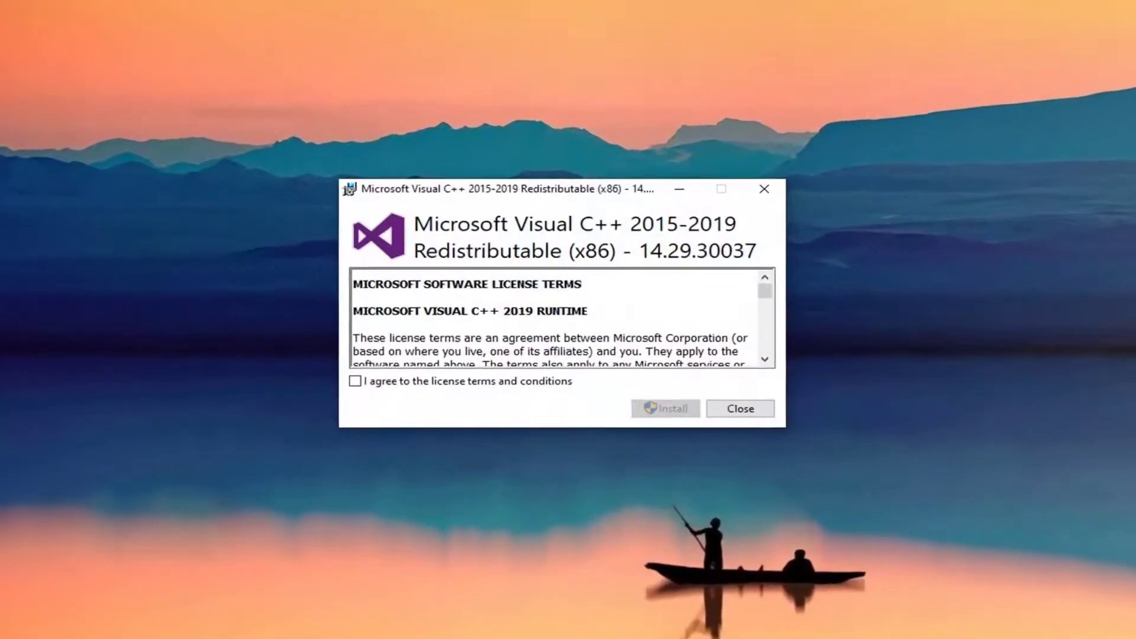
- Agree to the license terms, install, and approve the User Account Control prompt
{"action": "left_click", "coordinate": [333, 386]}
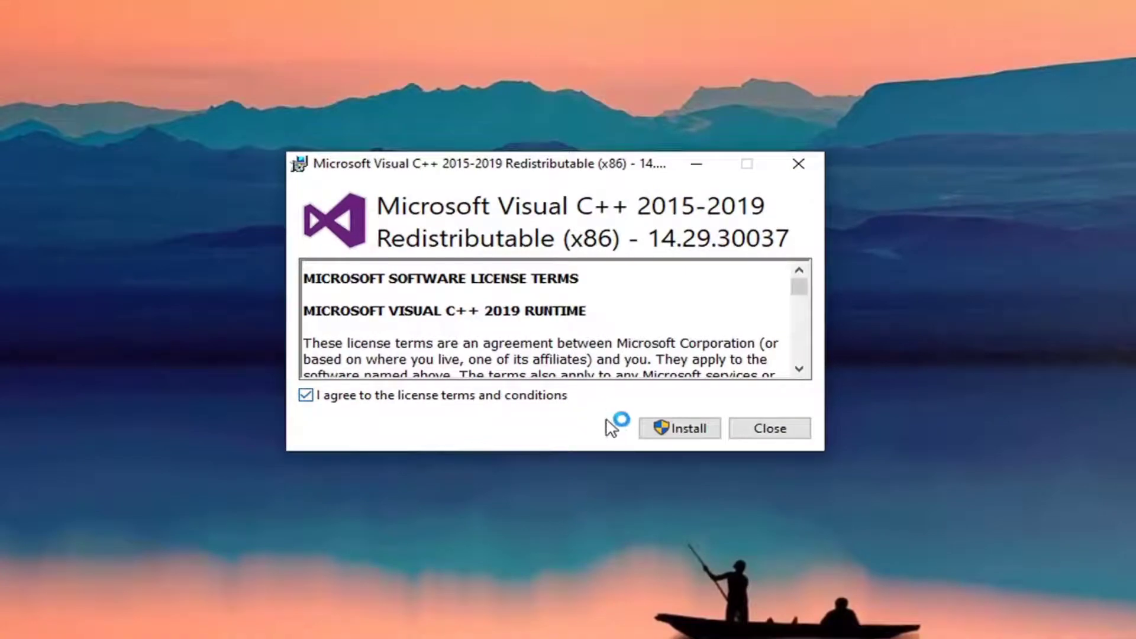
{"action": "left_click", "coordinate": [671, 418]}
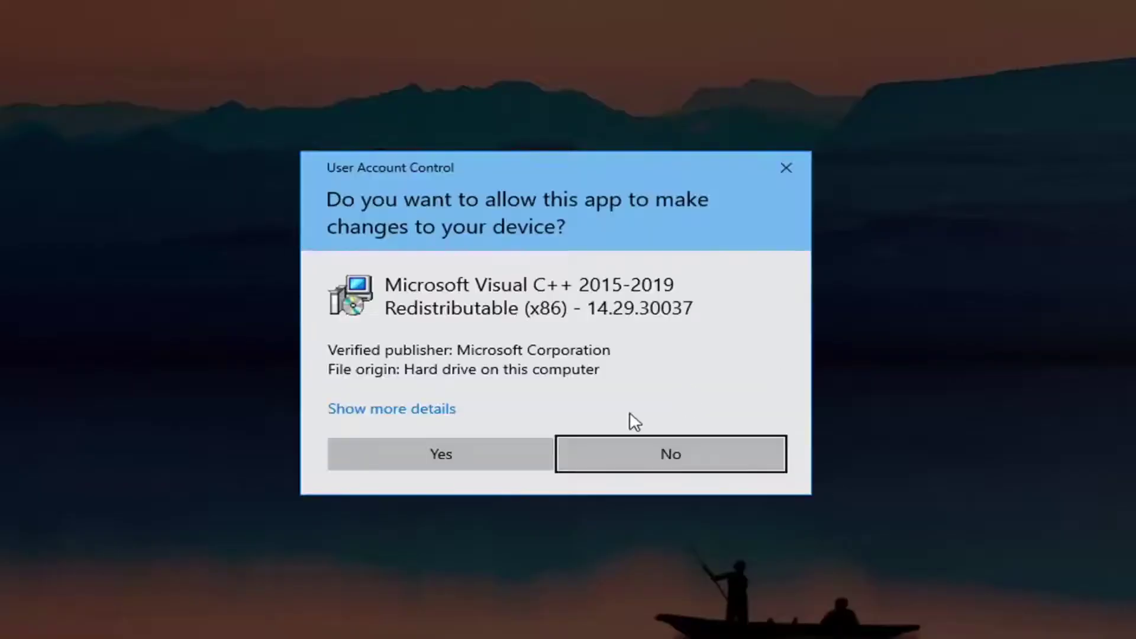
{"action": "left_click", "coordinate": [445, 449]}
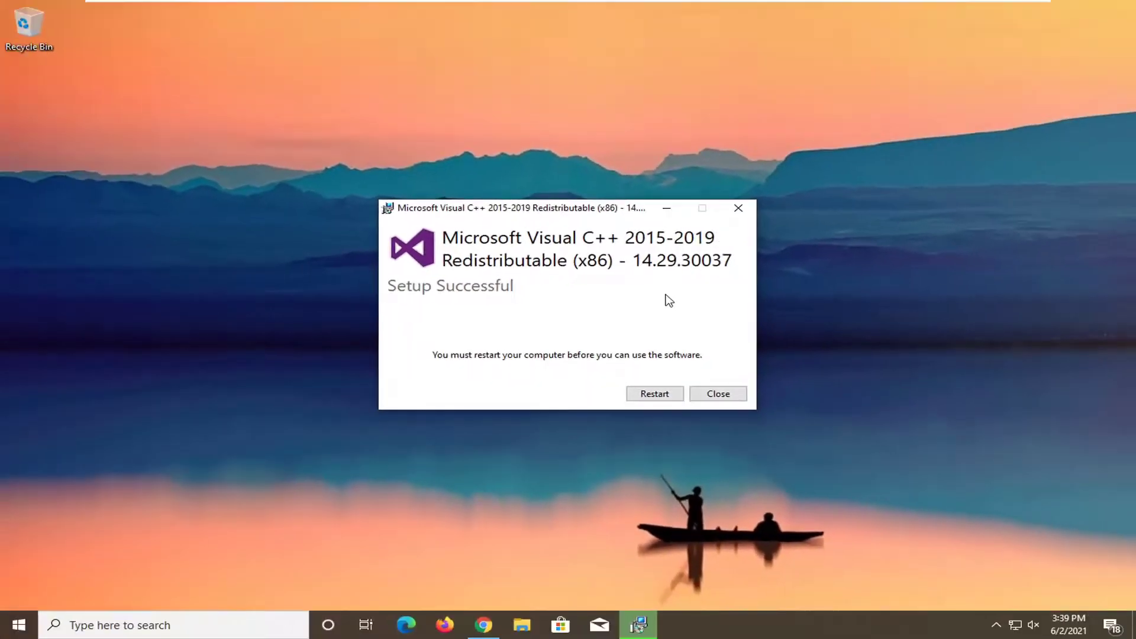
- Choose Restart in the Setup Successful dialog to reboot Windows
{"action": "left_click", "coordinate": [653, 392]}
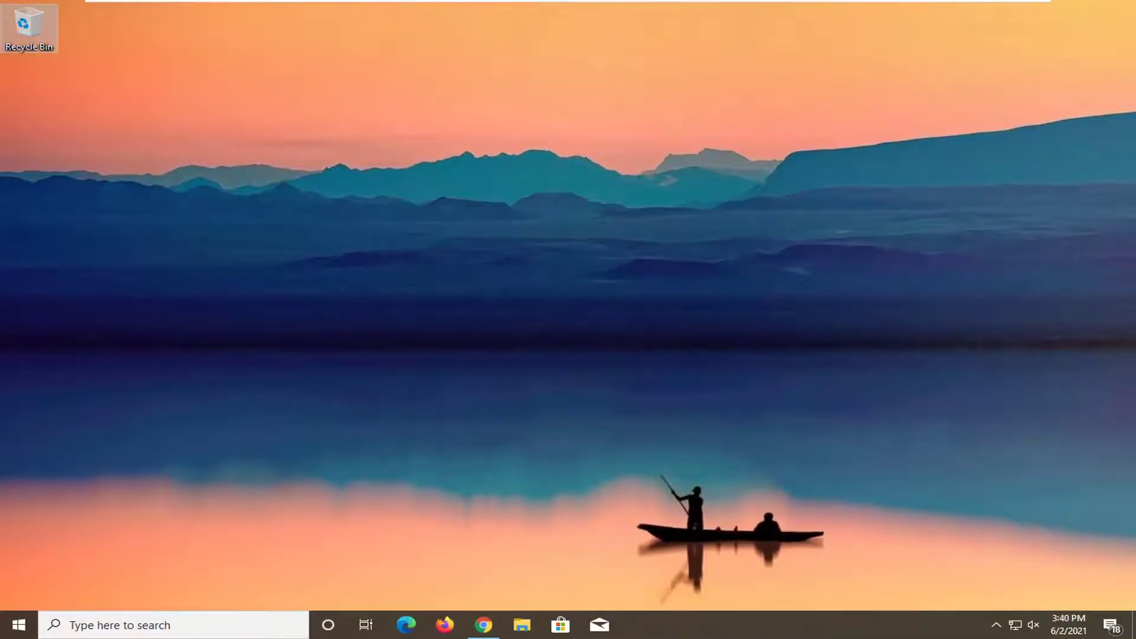